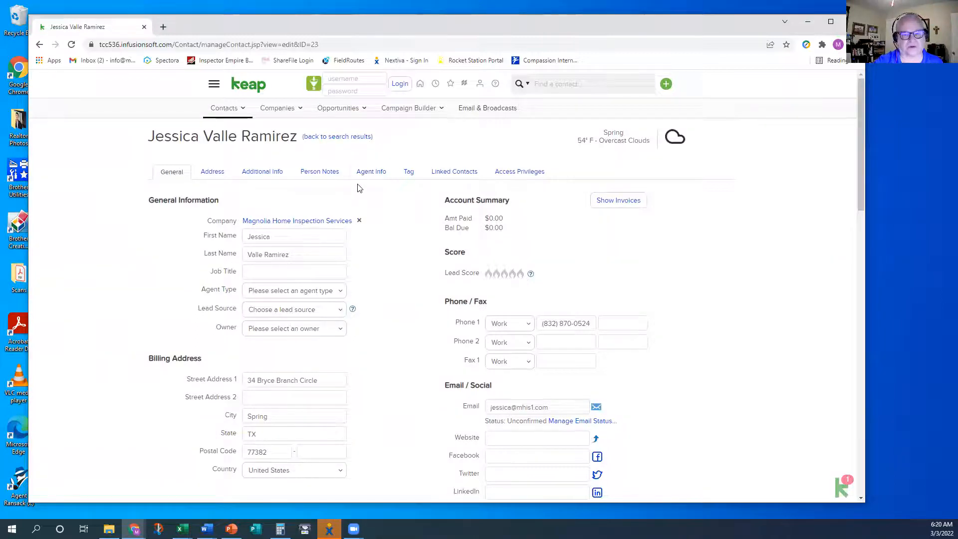
Show the contact's Agent Info tab, then browse the Contacts and Companies menus
left_click(371, 178)
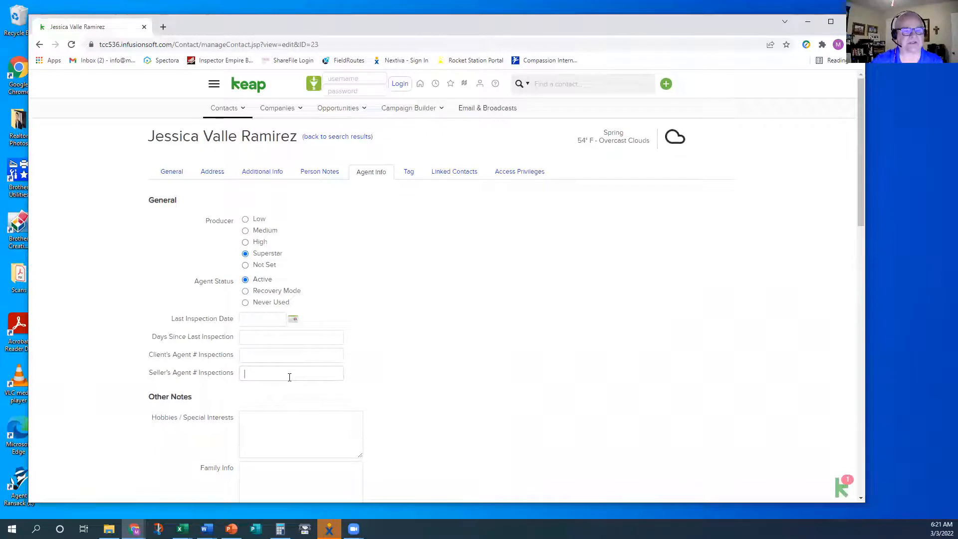
left_click(224, 111)
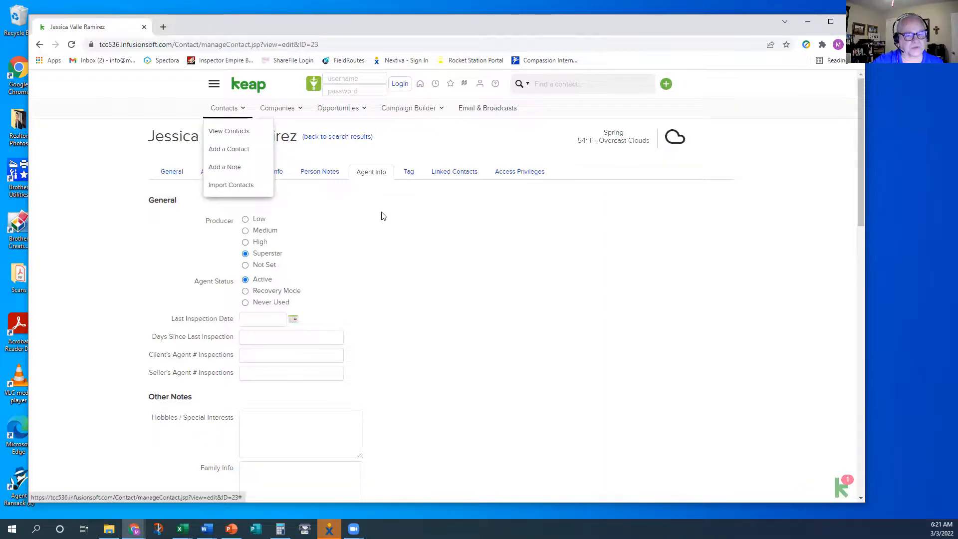
left_click(420, 224)
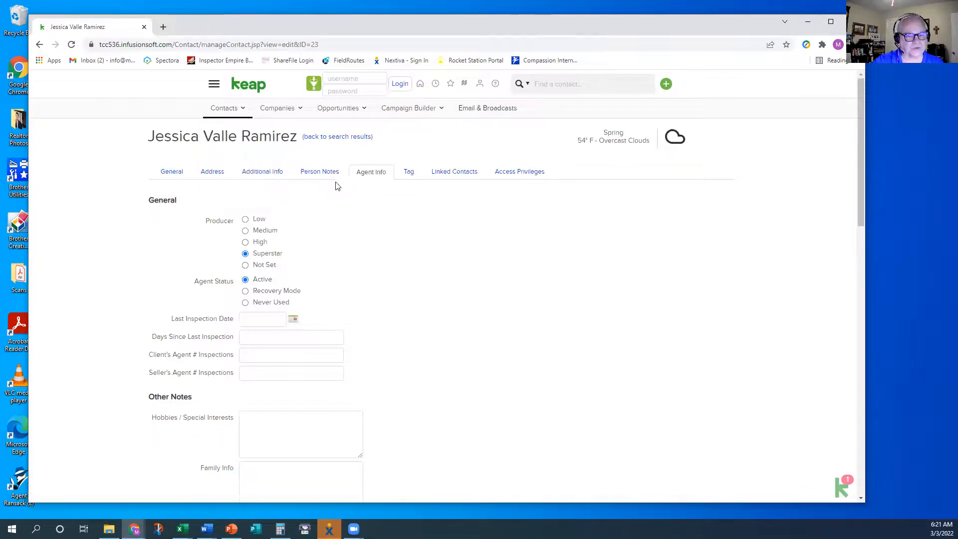
left_click(278, 111)
List all companies at 500 per page, sorted A to Z by company name
left_click(281, 132)
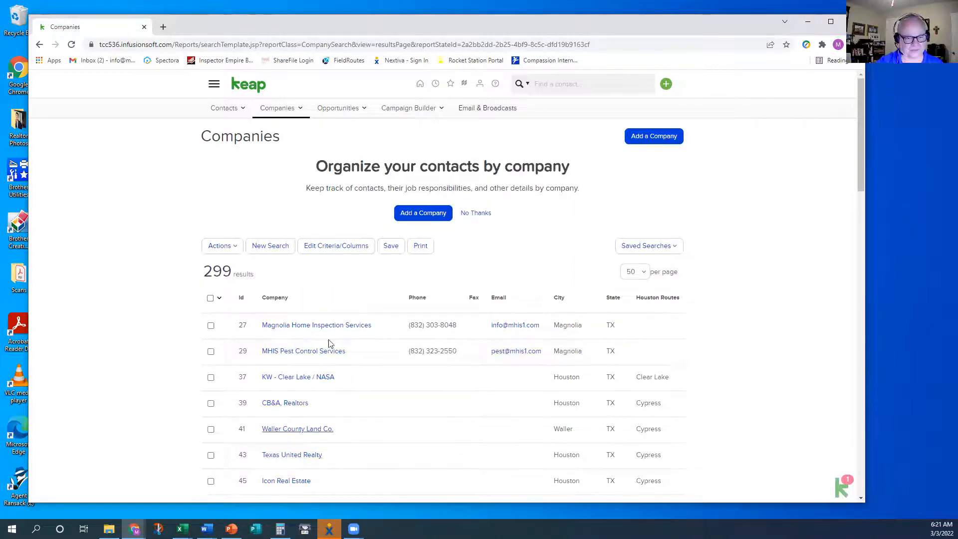
left_click(637, 273)
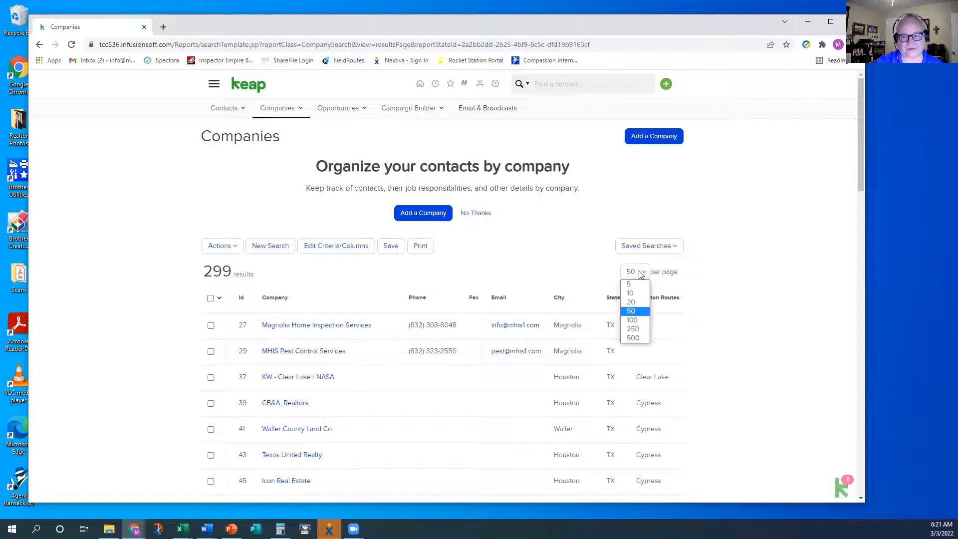
left_click(638, 337)
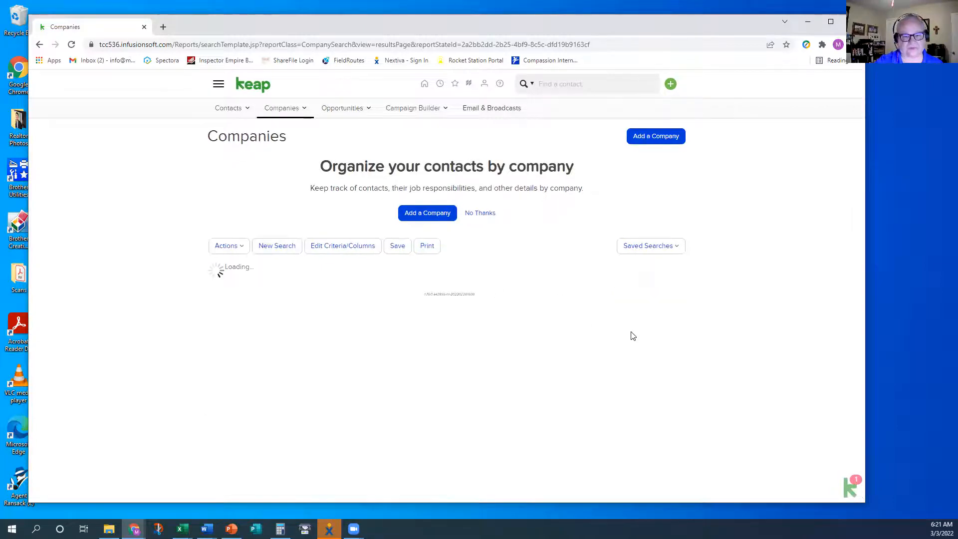
left_click(257, 300)
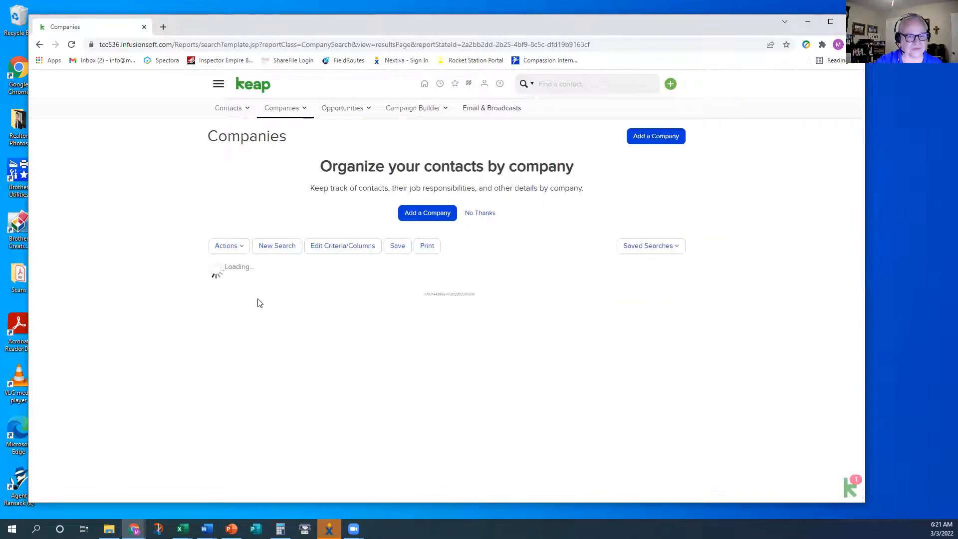
left_click(260, 299)
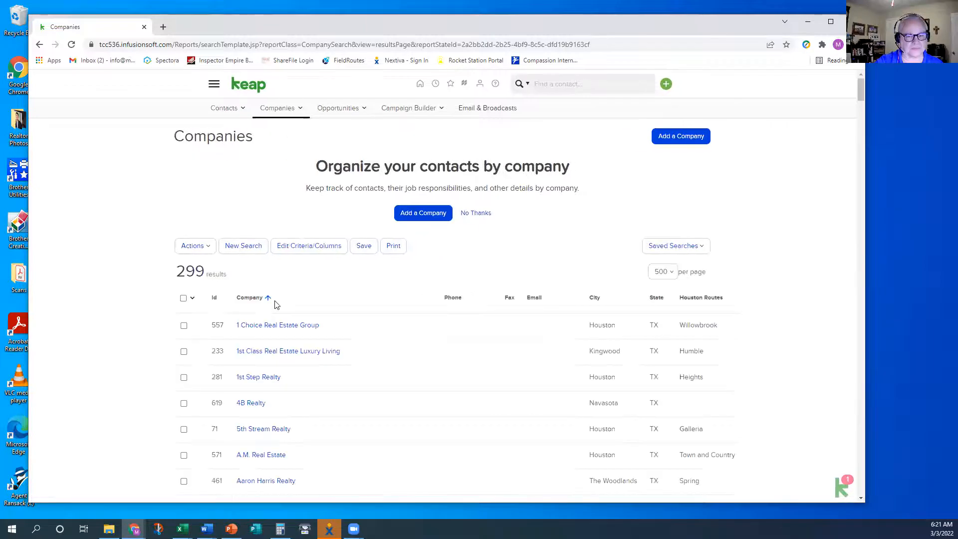
left_click_drag(862, 89, 847, 68)
left_click(253, 250)
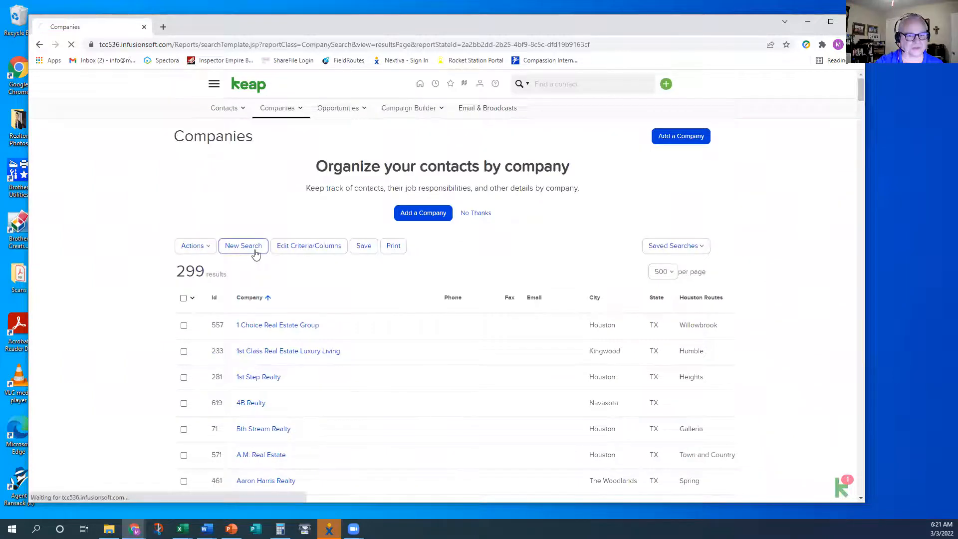
Search companies for 'old' and open the Olde Homestead Properties of Texas record
left_click(303, 217)
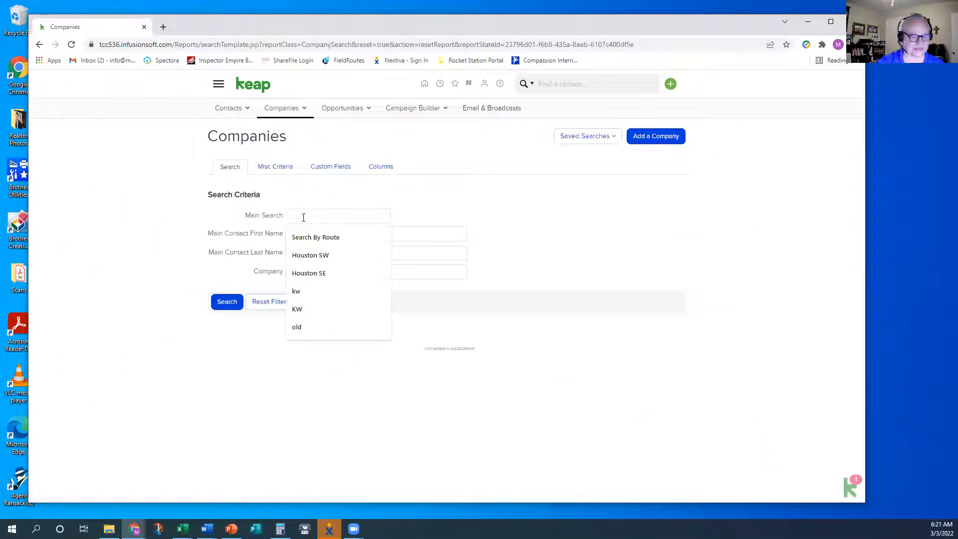
type("old")
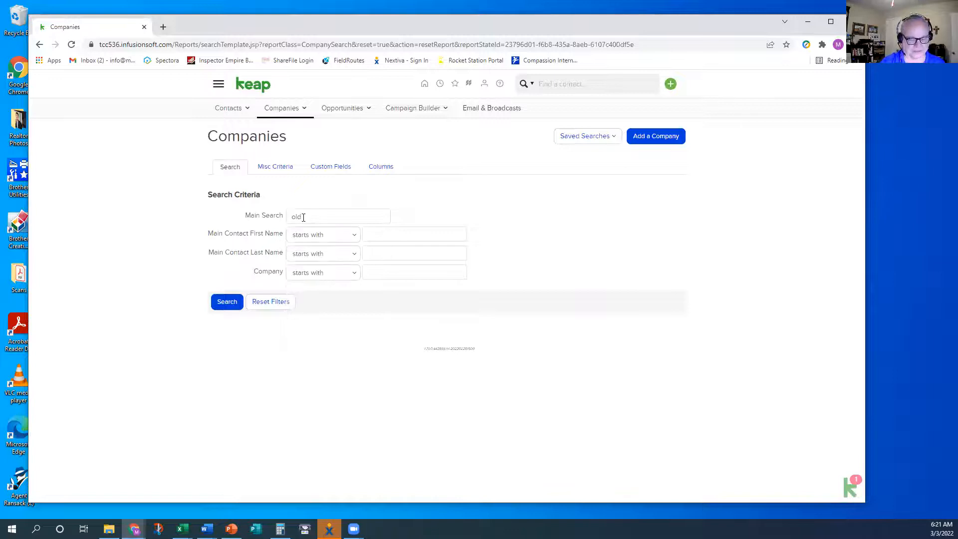
key("Return")
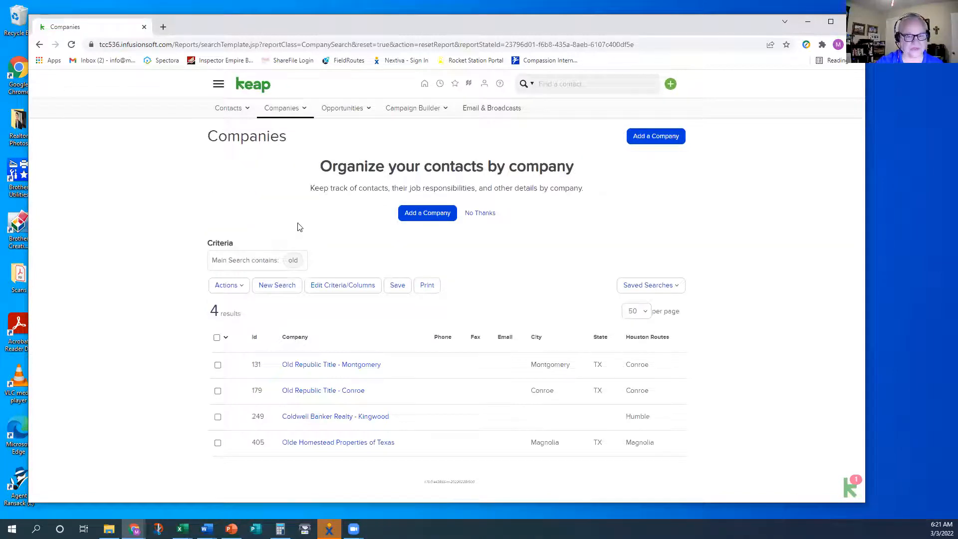
left_click(332, 444)
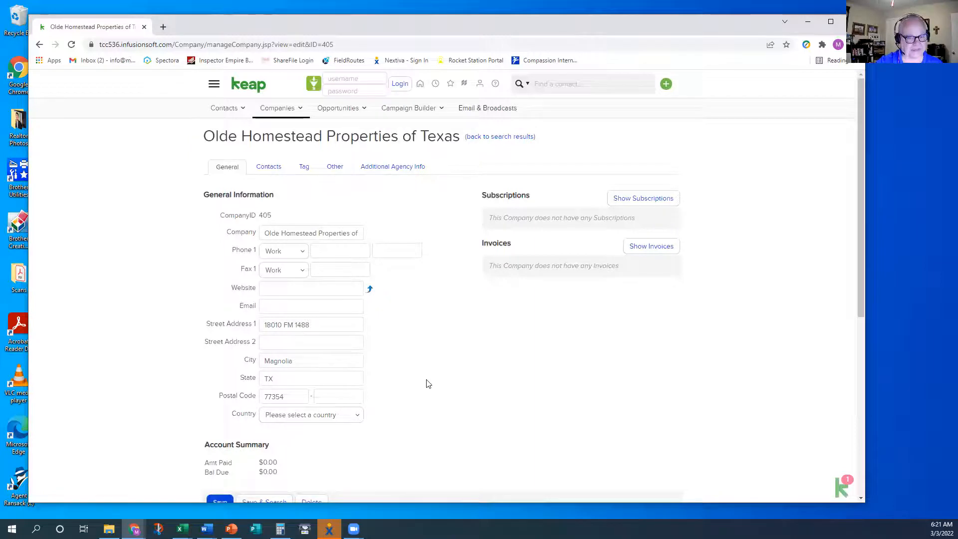
From the company's Contacts tab, start adding a new company contact
left_click(274, 168)
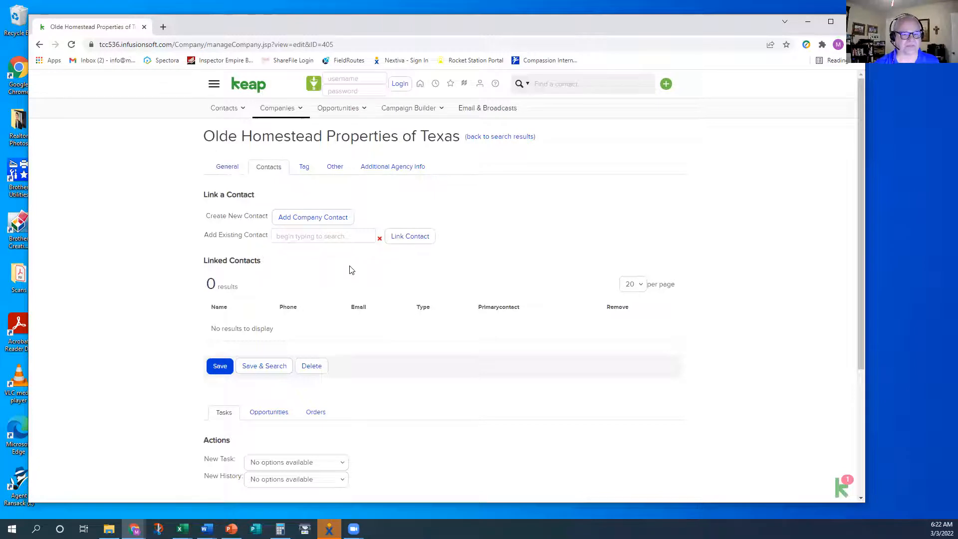
left_click(316, 219)
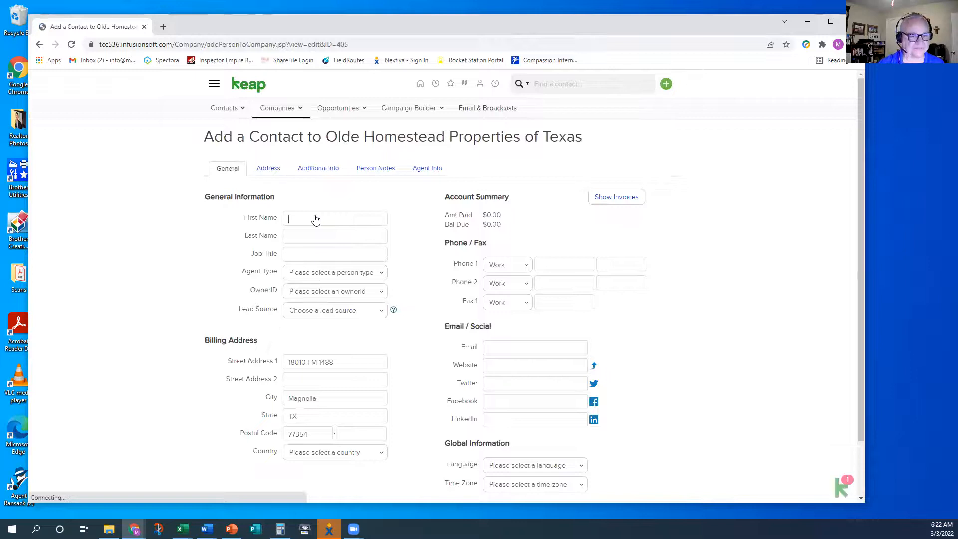
Enter the agent's first and last name and set the agent type to Agent
left_click(316, 218)
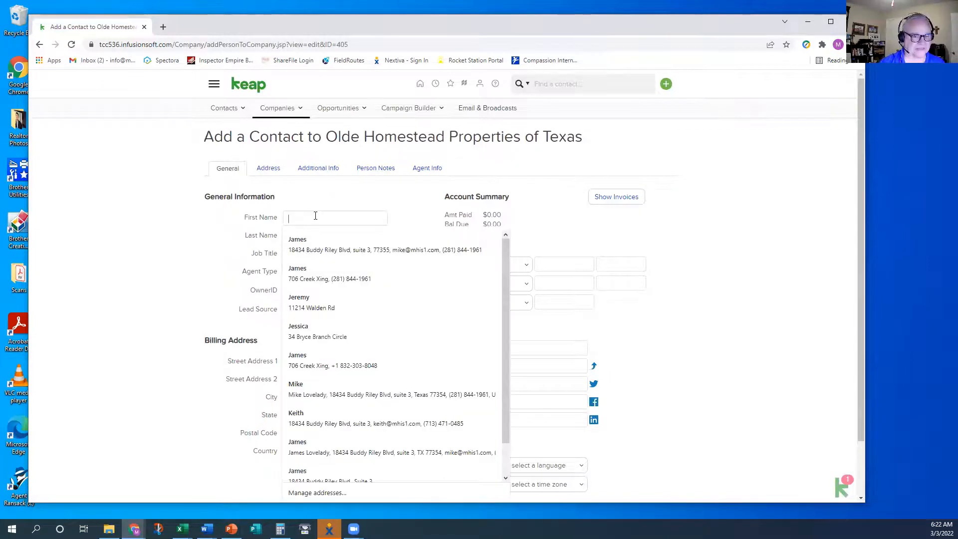
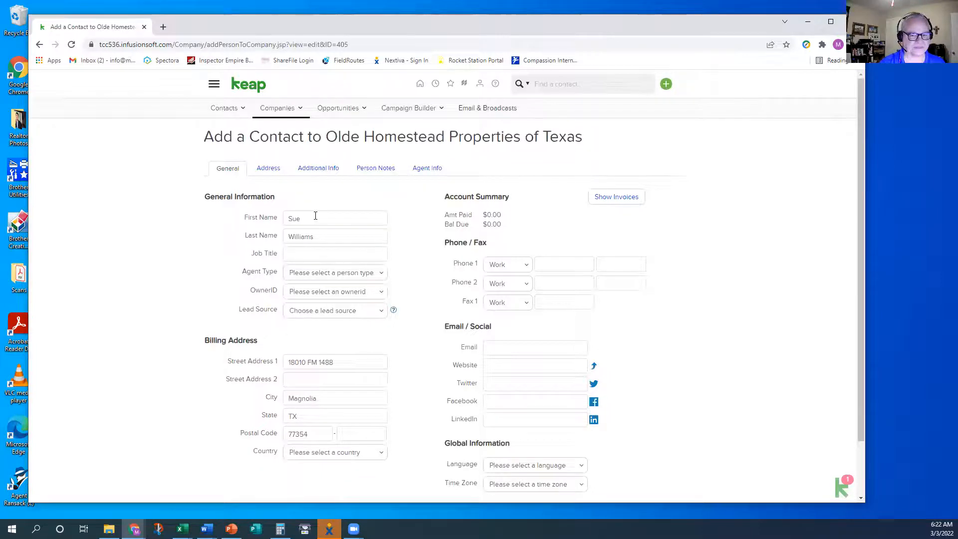
left_click(306, 274)
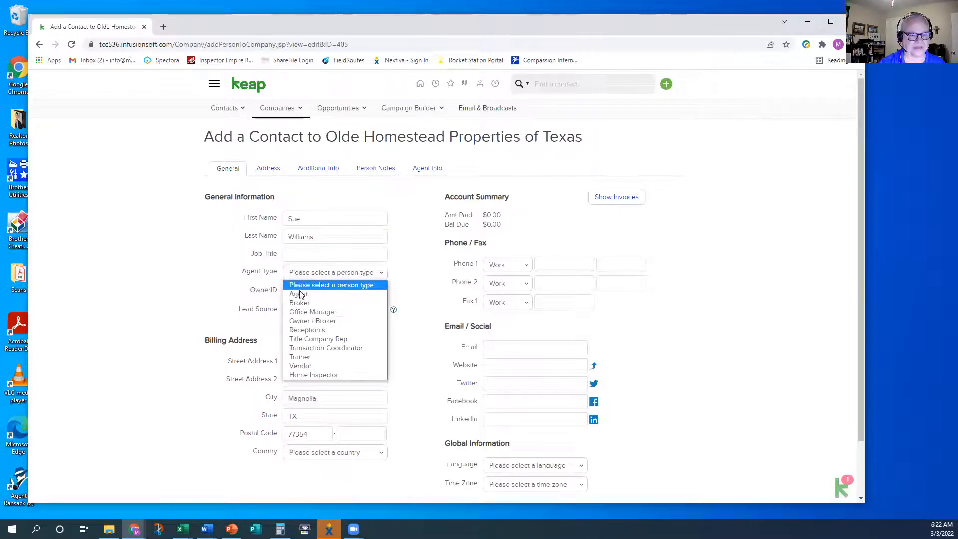
left_click(300, 293)
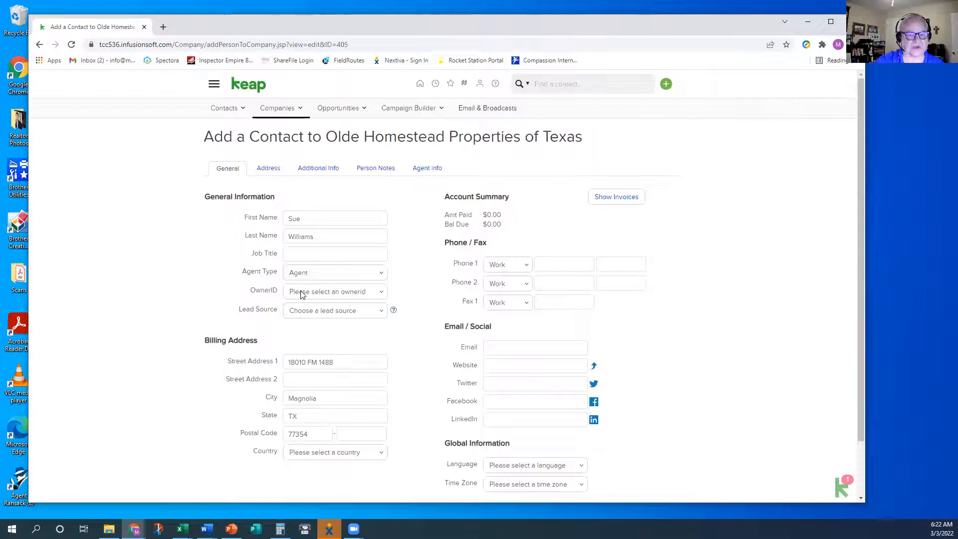
Leave the owner unset and choose Office Presentation as the lead source
left_click(301, 295)
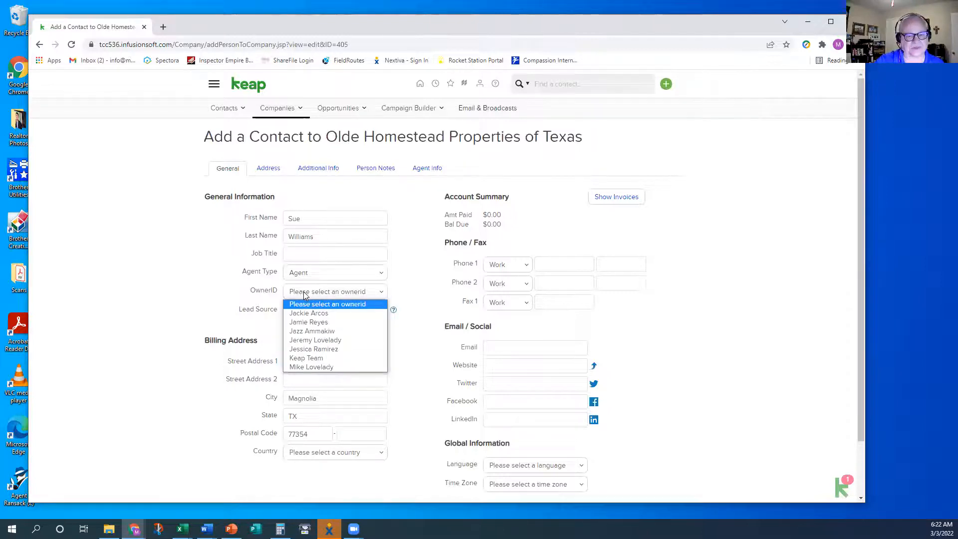
left_click(178, 299)
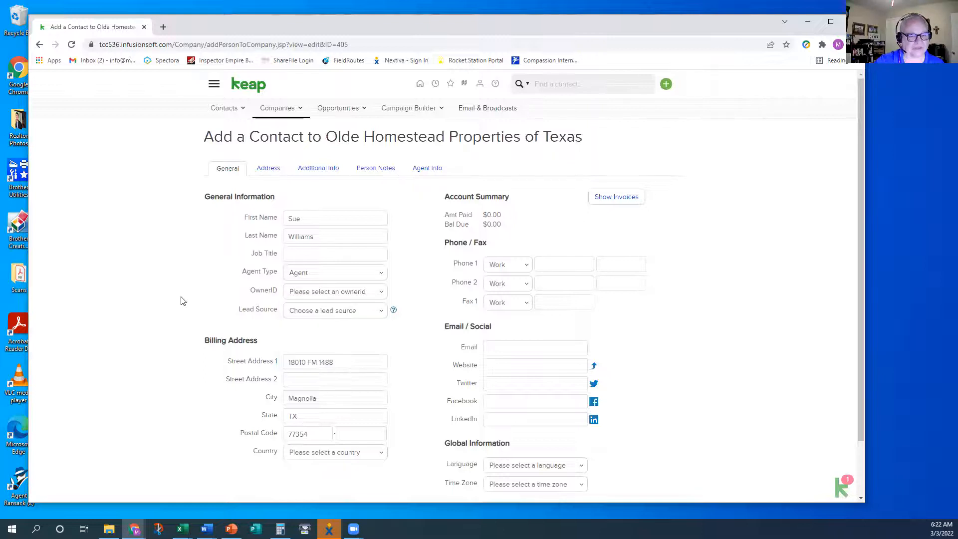
left_click(325, 312)
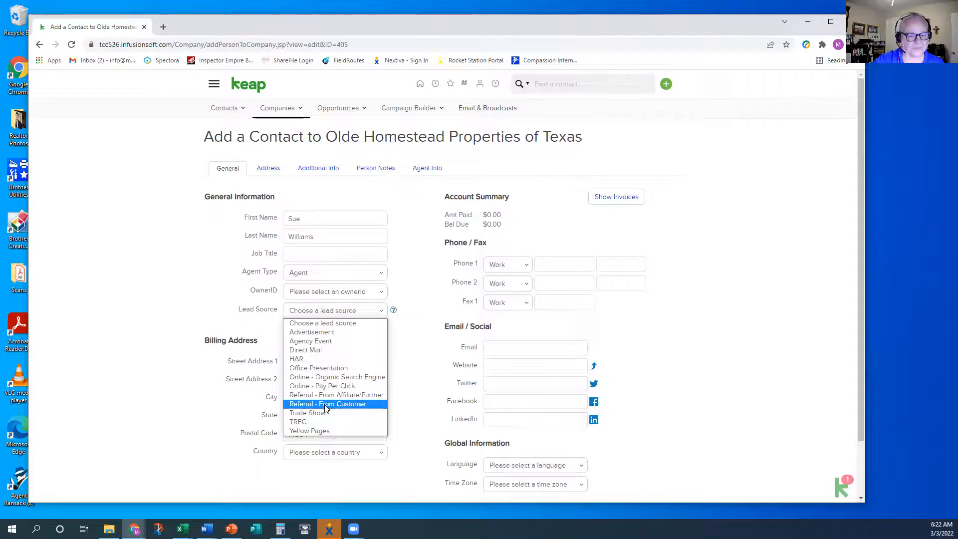
left_click(318, 367)
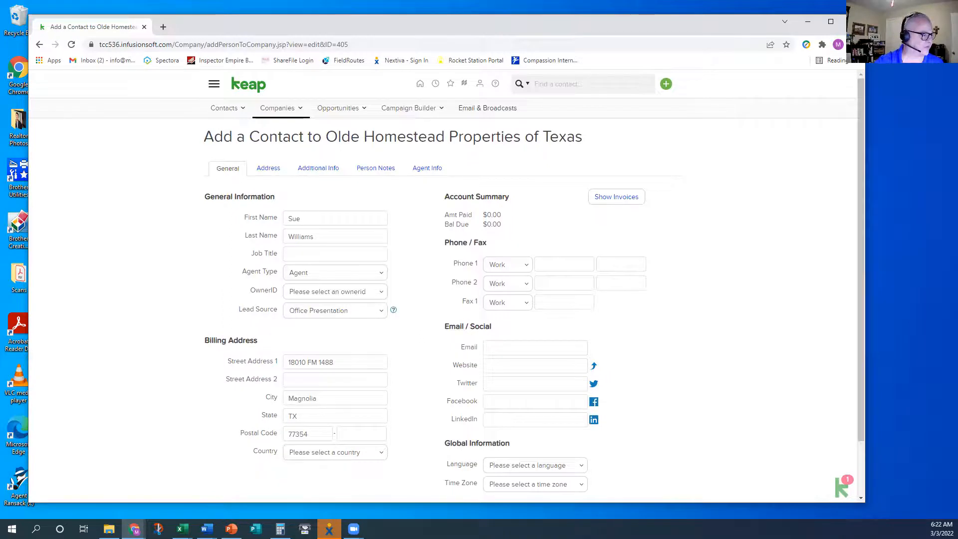
Paste the agent's phone number from Excel into Phone 1 and mark it Mobile
key("alt+Tab")
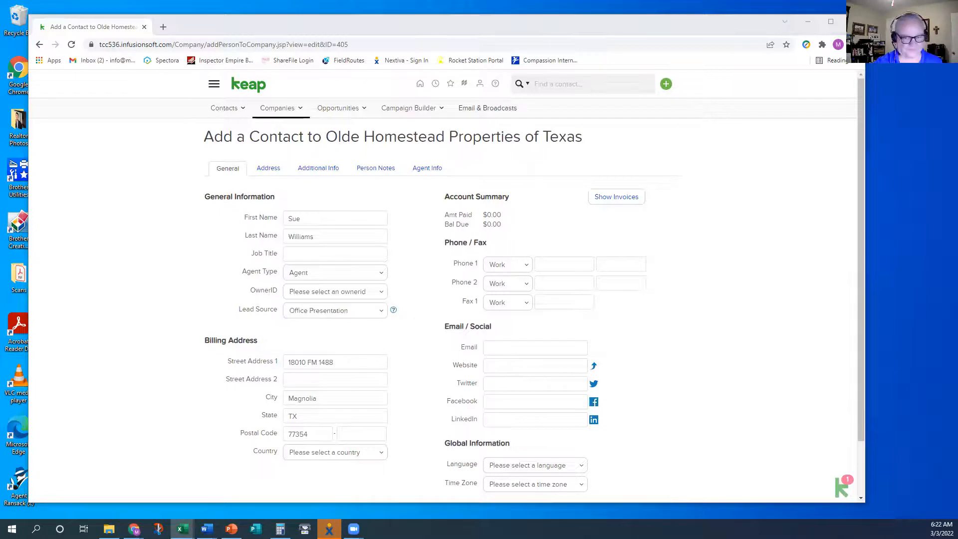
left_click(557, 264)
key("ctrl+v")
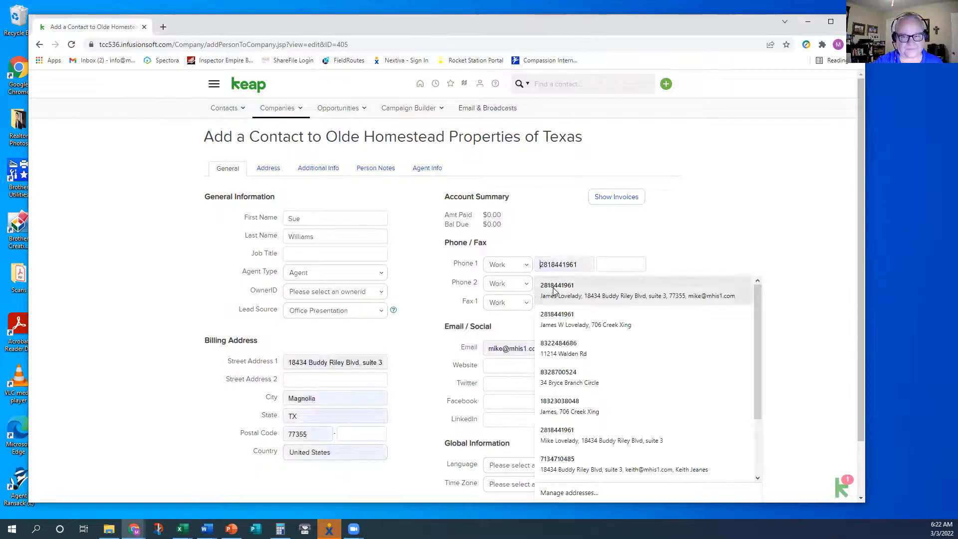
left_click(529, 265)
left_click(511, 295)
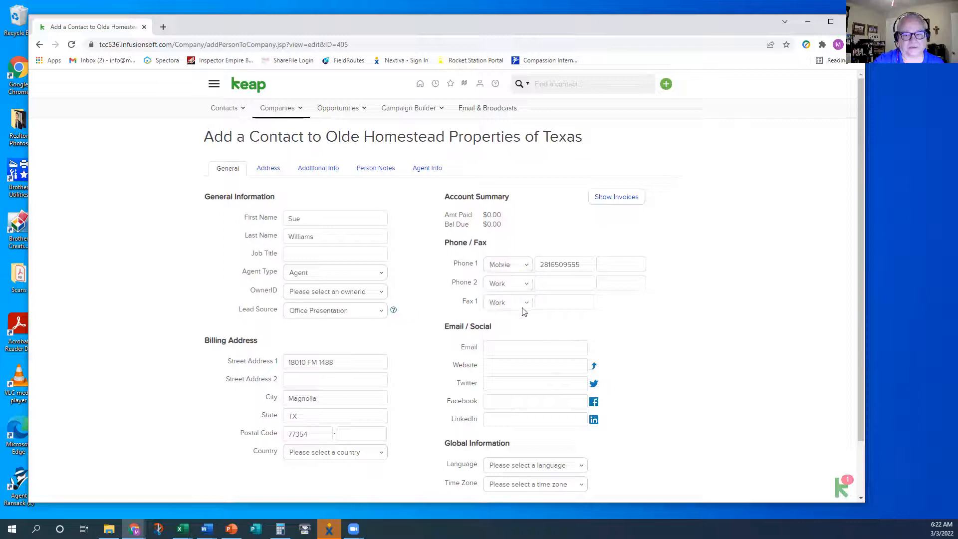
left_click(570, 284)
left_click(754, 264)
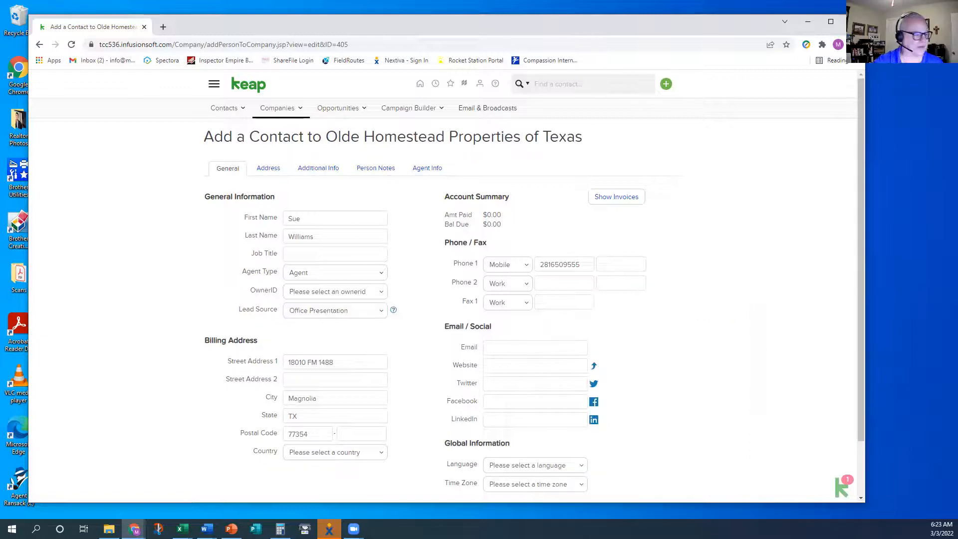
Paste the agent's e-mail address from Excel and grant marketing permission for it
key("alt+Tab")
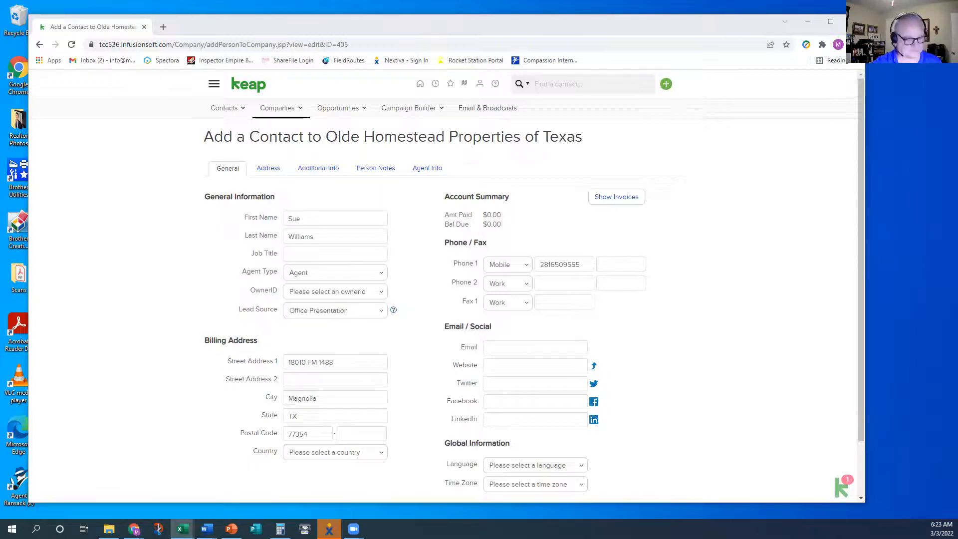
left_click(514, 348)
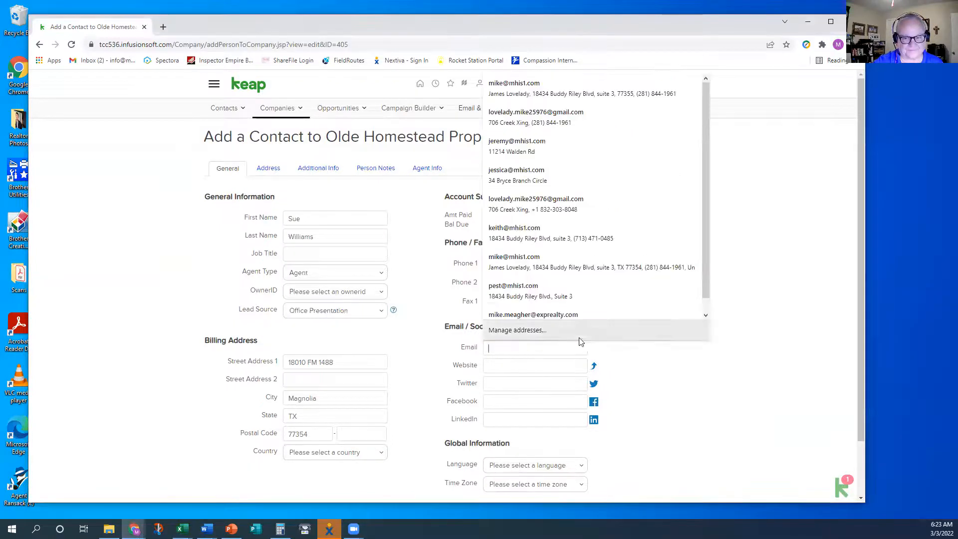
key("ctrl+v")
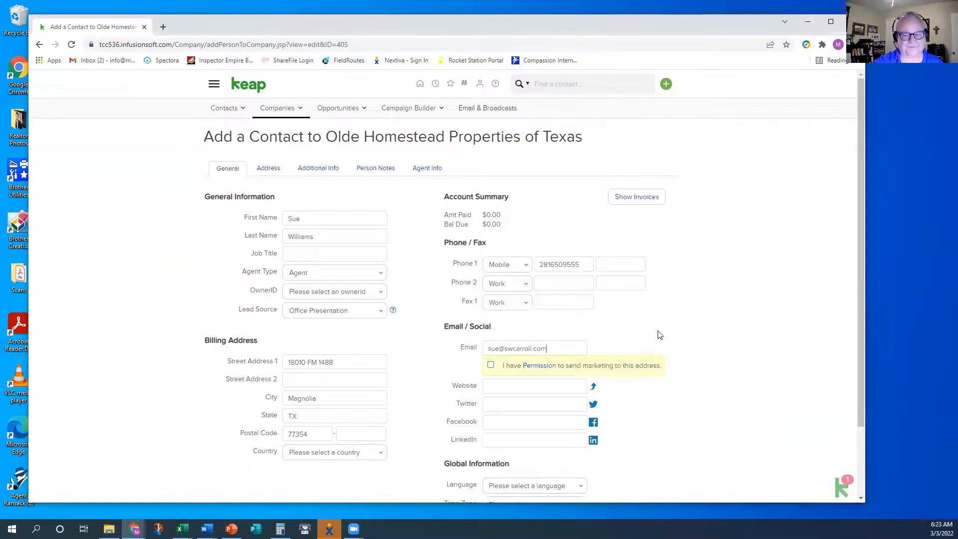
left_click(490, 365)
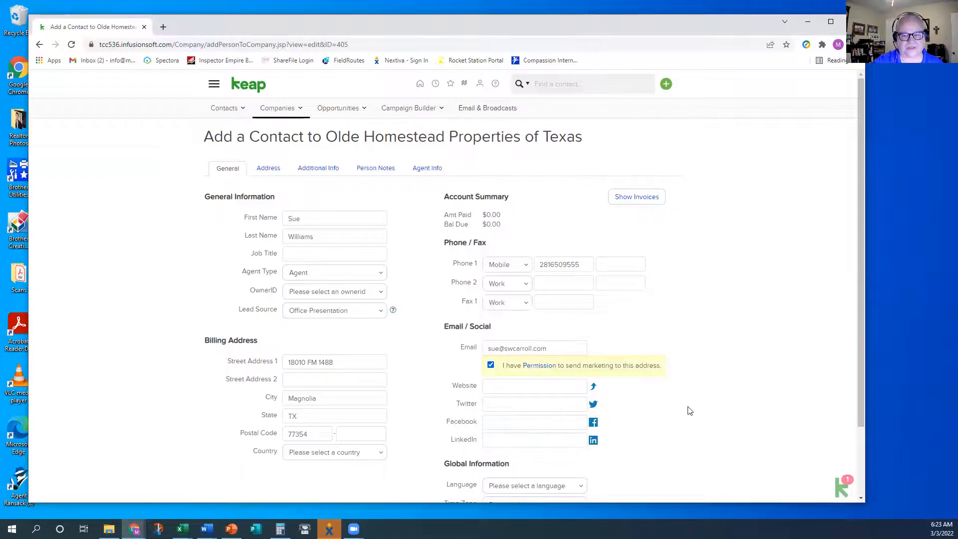
scroll(714, 407, "down", 2)
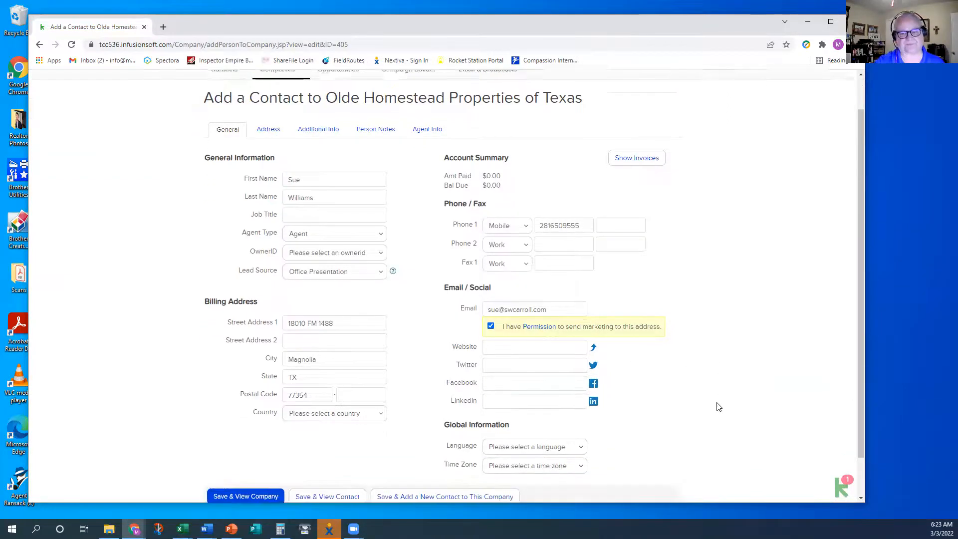
scroll(712, 399, "up", 2)
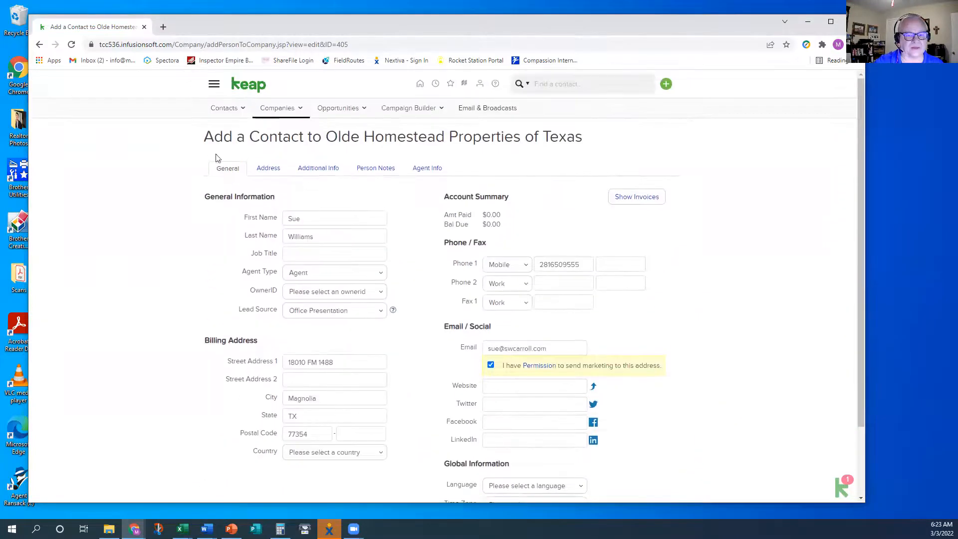
left_click(423, 170)
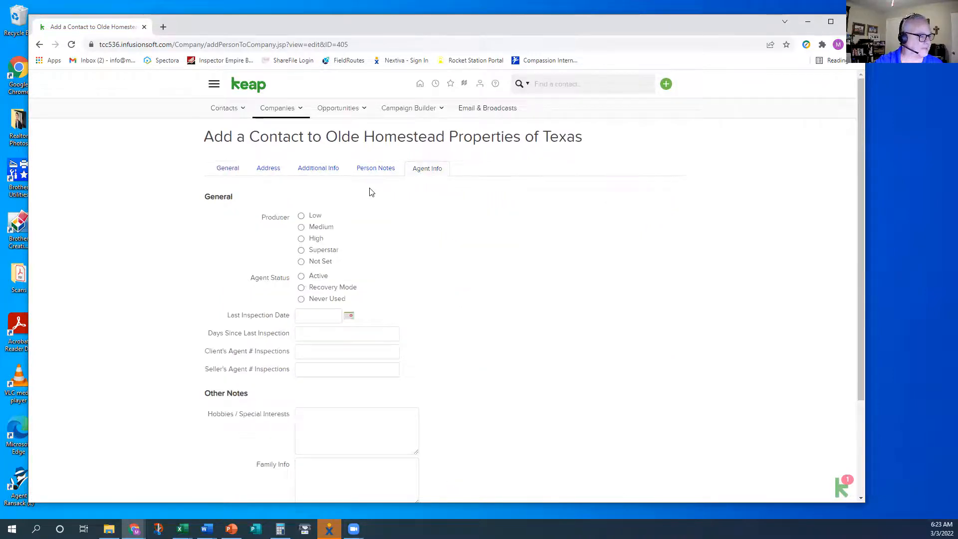
Choose producer level Not Set and agent status Never Used, then Save & View Company
left_click(301, 261)
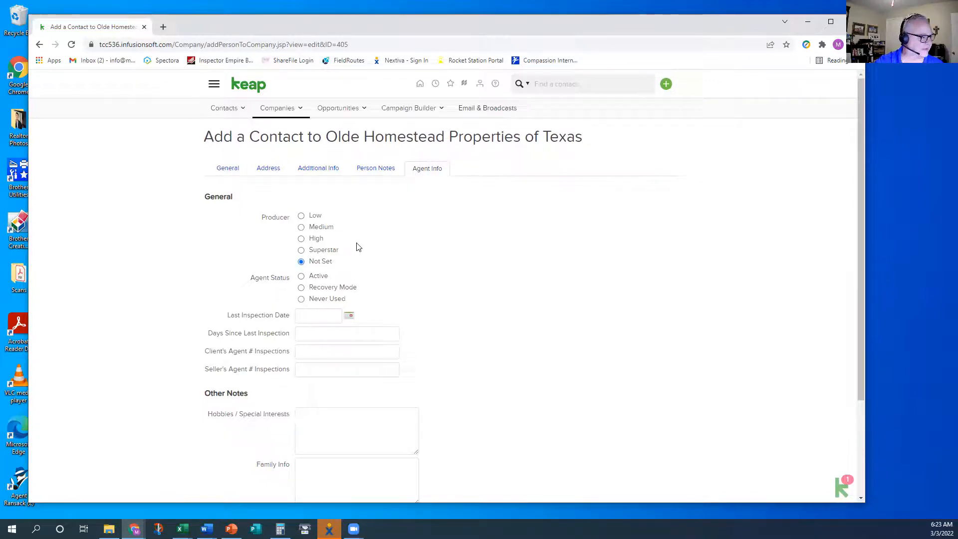
left_click(301, 299)
scroll(420, 278, "down", 1)
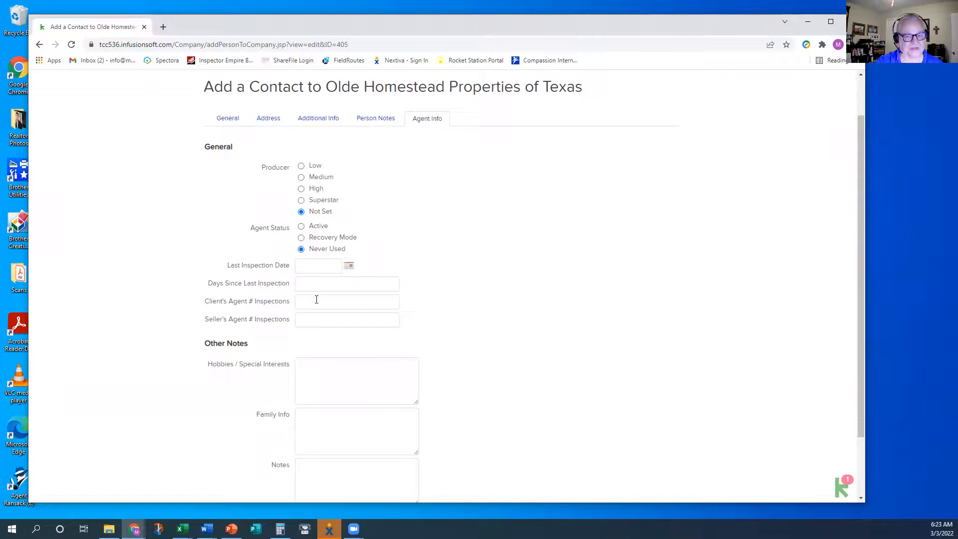
scroll(456, 224, "down", 2)
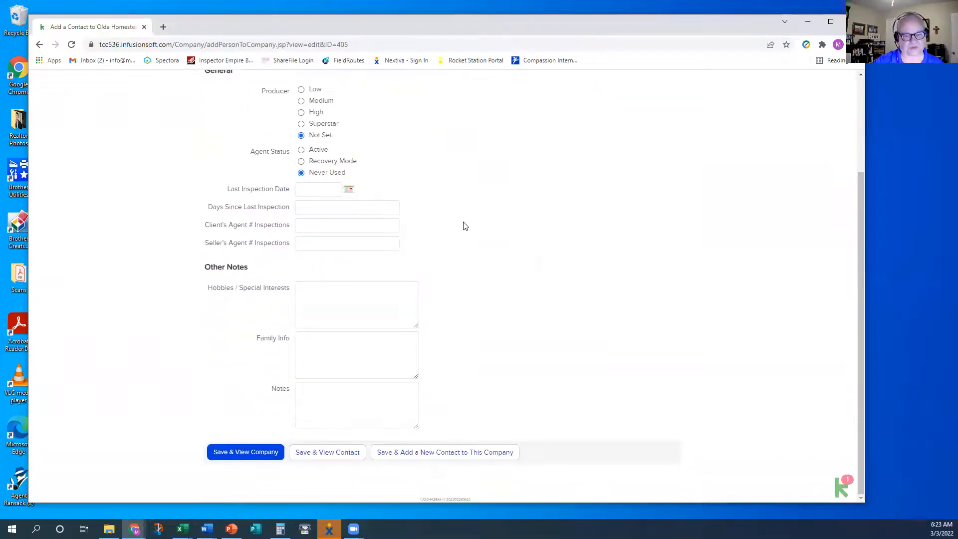
left_click(246, 455)
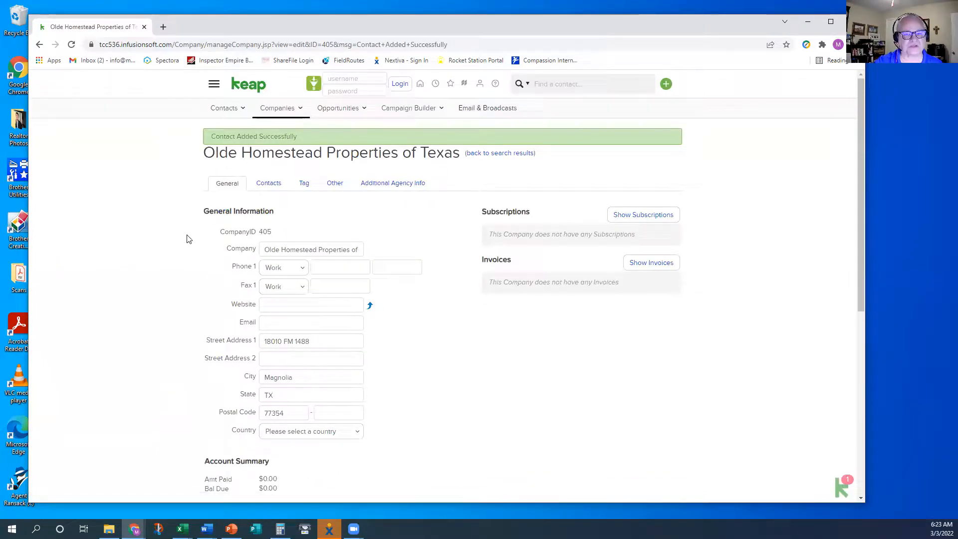
Check the new agent under the company's Contacts tab, then open Contacts > View Contacts
left_click(269, 186)
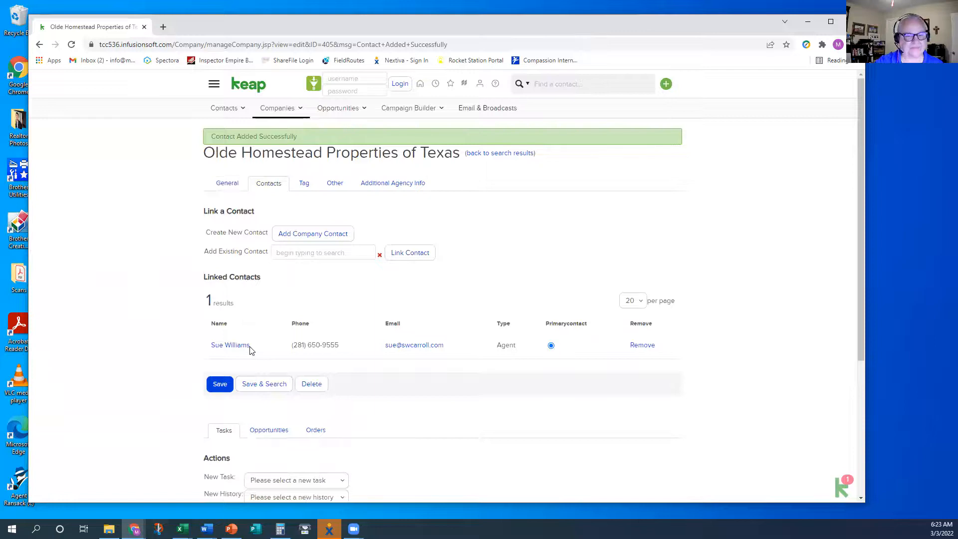
left_click(223, 109)
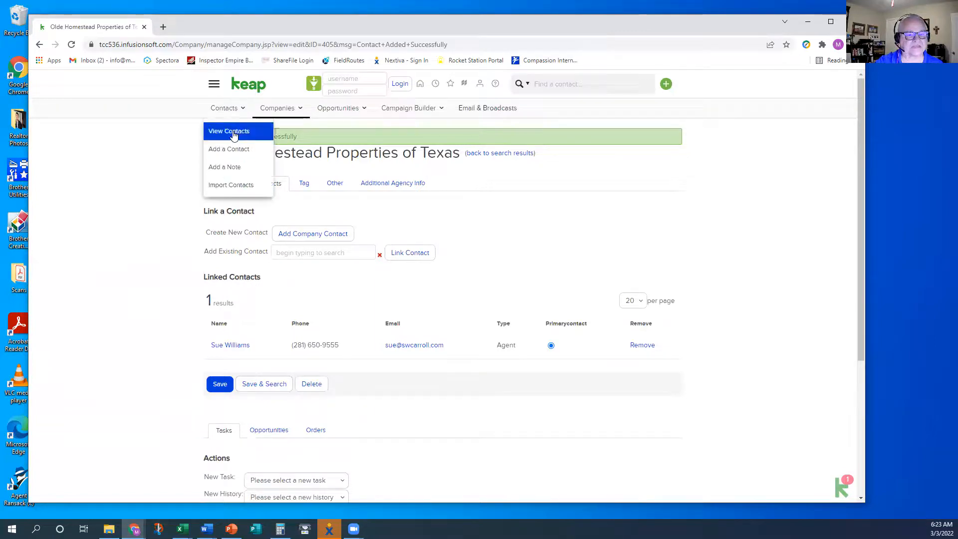
left_click(233, 132)
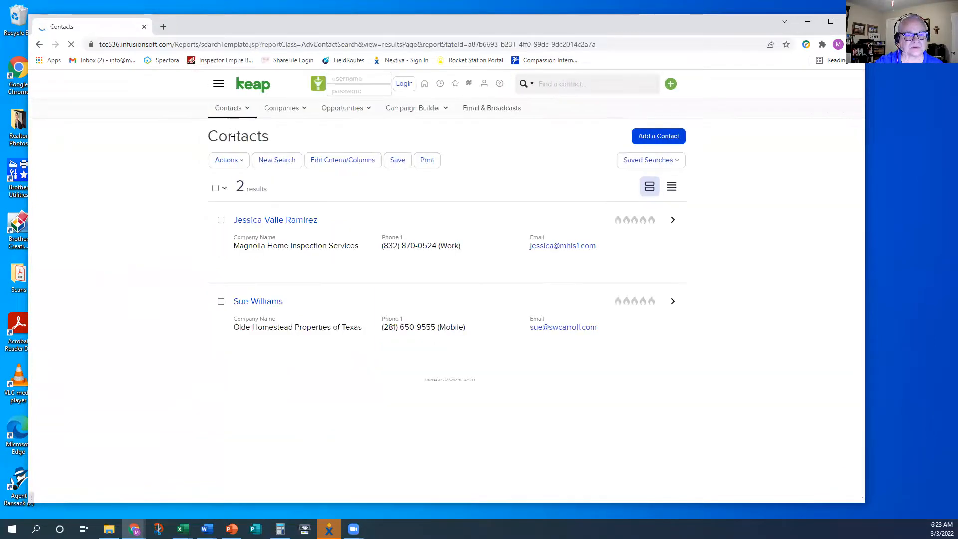